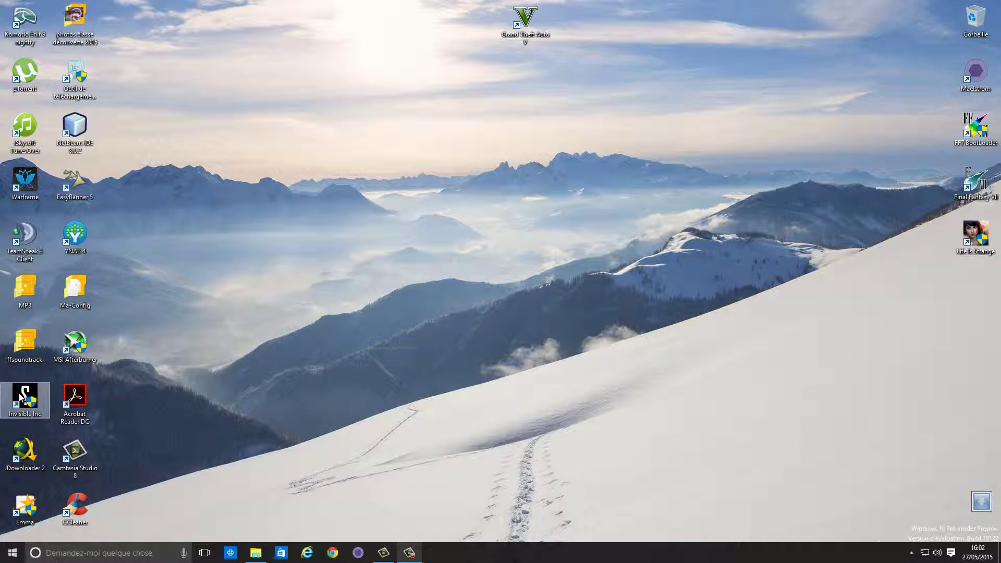
Open Chrome, search Google for "akinator" and open the fr.akinator.com result.
left_click(332, 553)
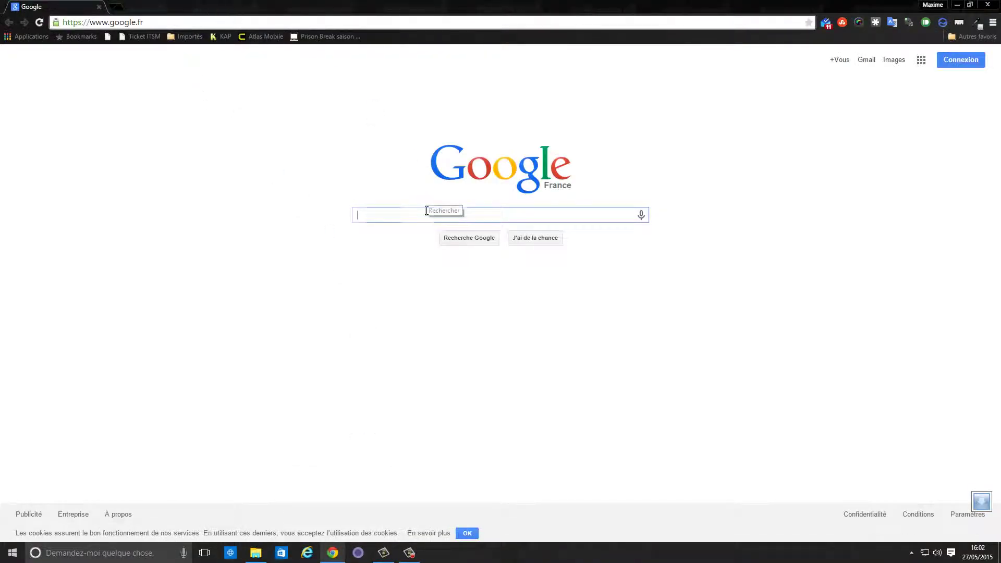
type("akinator")
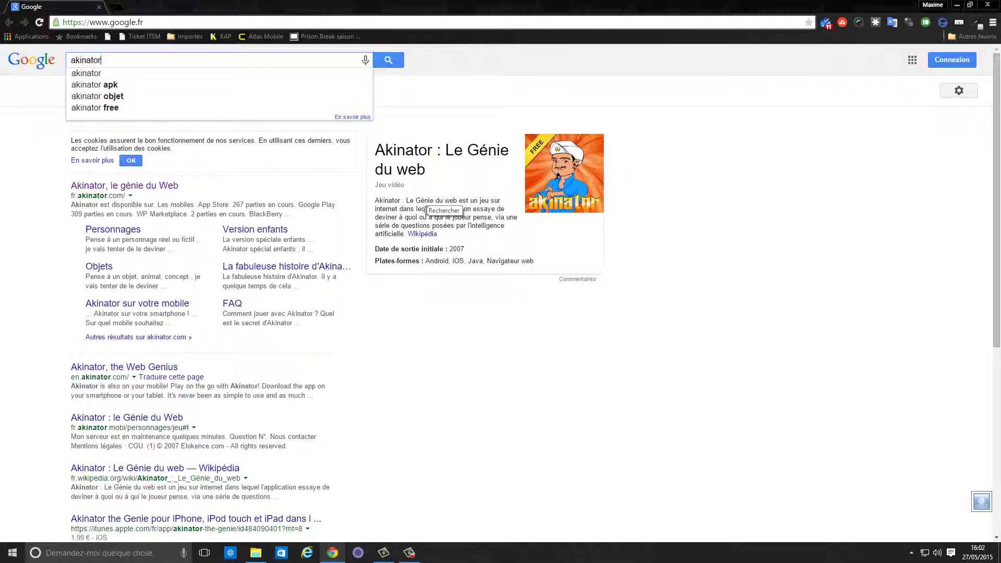
key("Return")
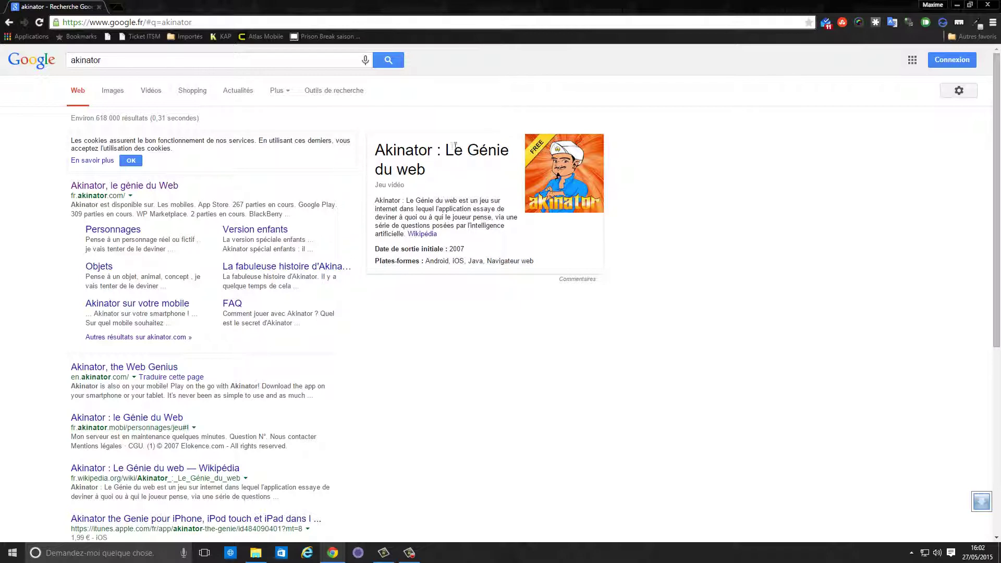
left_click(109, 195)
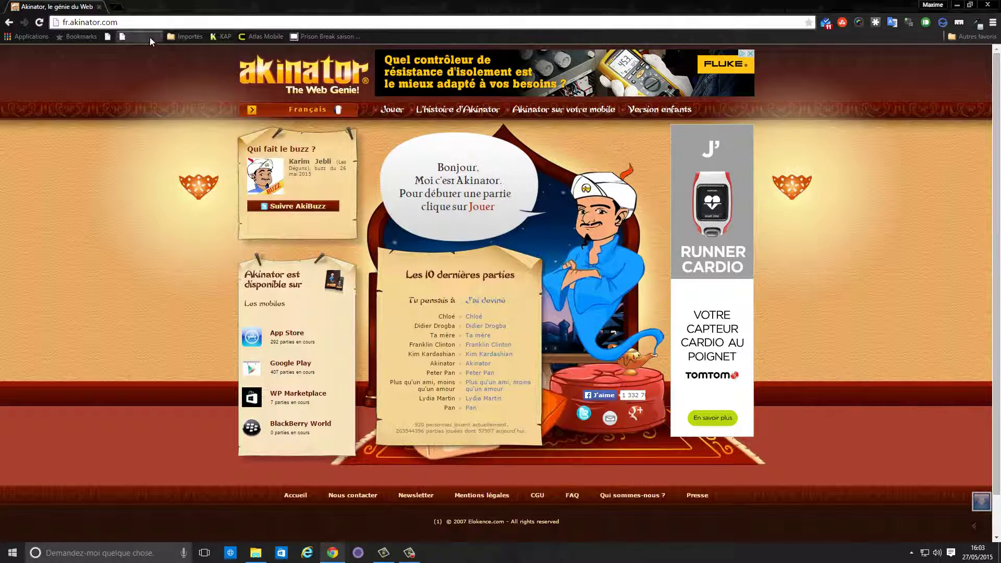
In a new tab, search for "adblock" and open the Adblock Plus site at adblockplus.org/fr.
left_click(117, 9)
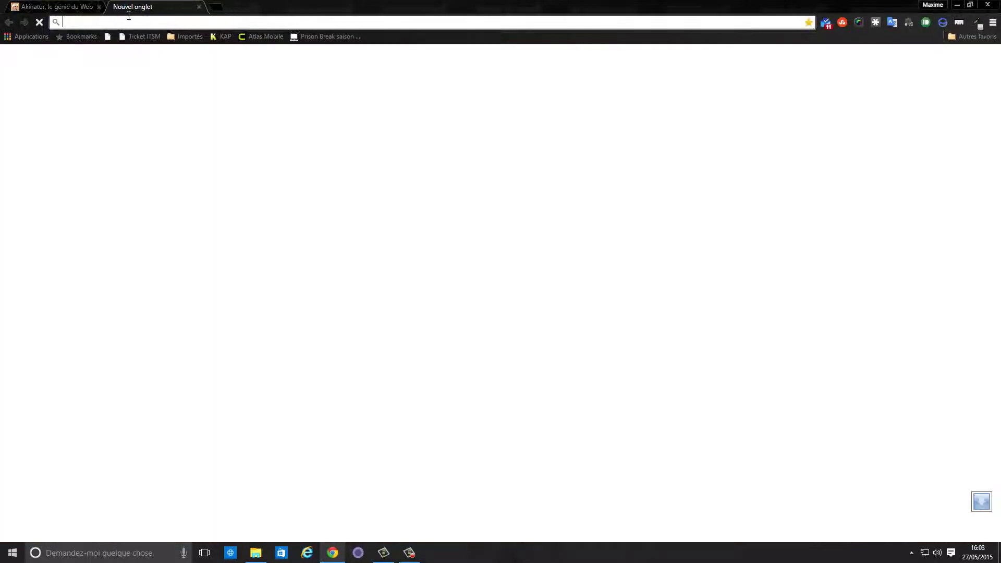
type("adblock")
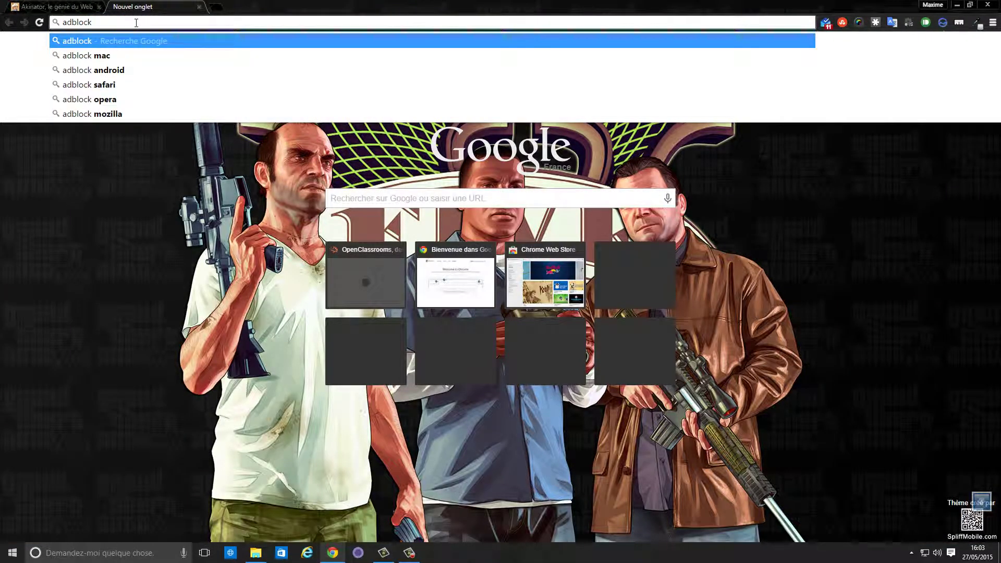
key("Return")
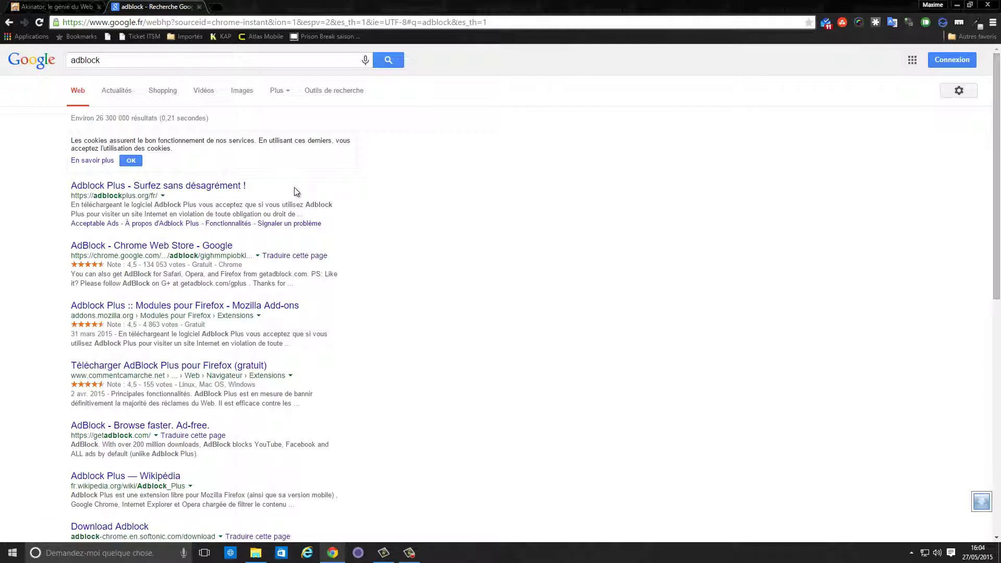
left_click(182, 187)
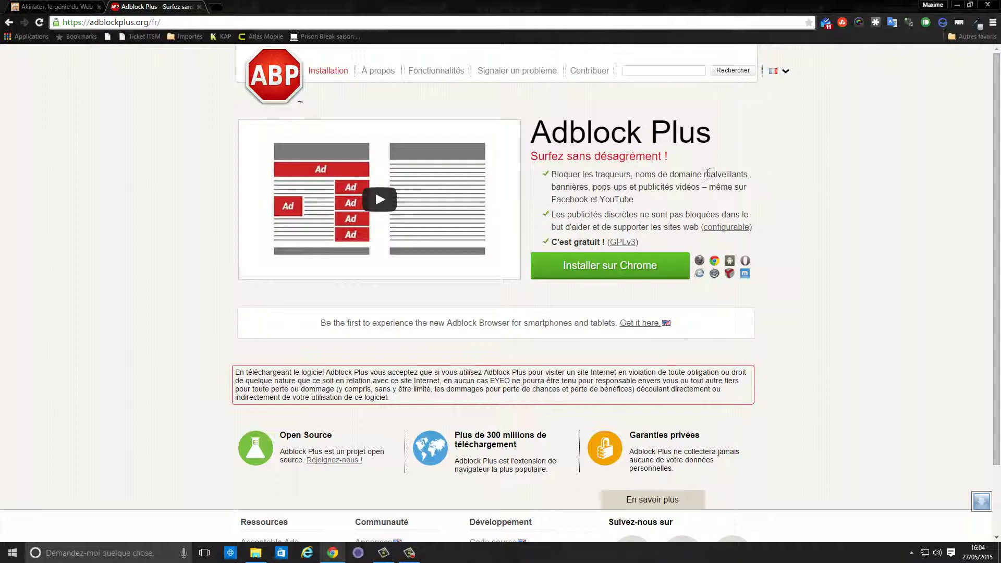
Install the Adblock Plus extension on Chrome and approve adding it.
left_click_drag(707, 174, 743, 174)
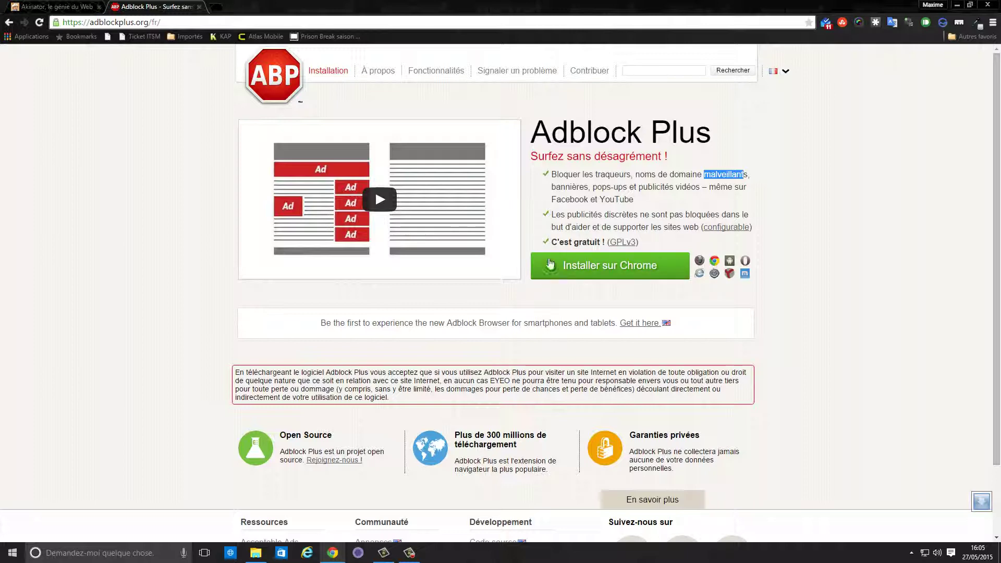
left_click(605, 269)
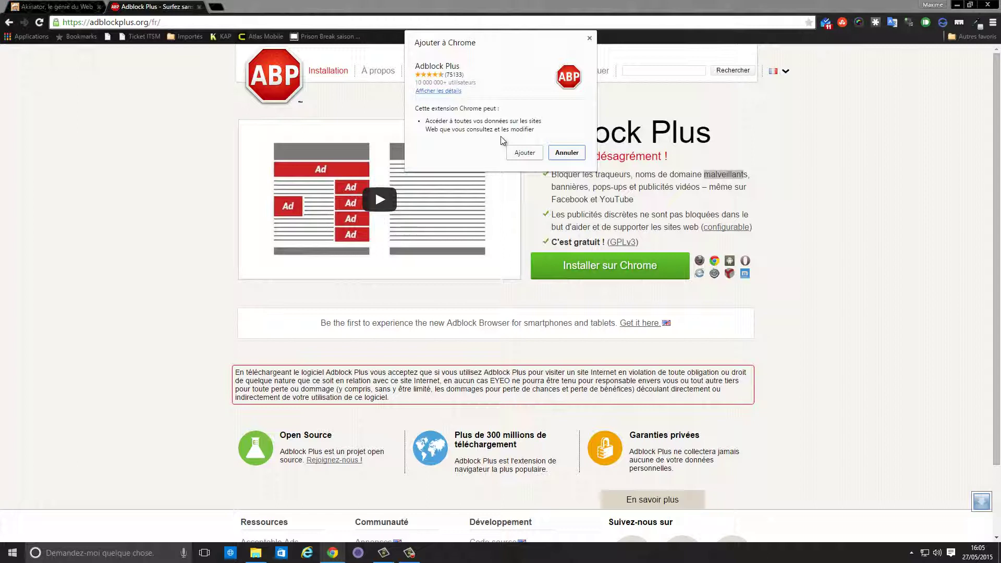
left_click(524, 155)
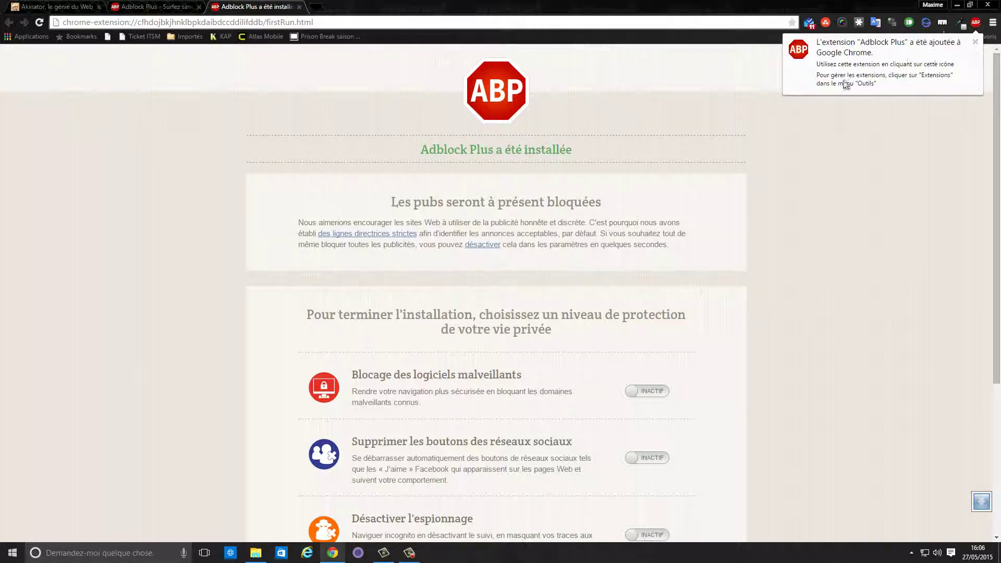
Examine the Adblock Plus first-run page, highlighting its ad-blocking heading and reviewing the privacy protection options.
left_click(395, 202)
left_click_drag(395, 202, 617, 205)
scroll(574, 224, "down", 2)
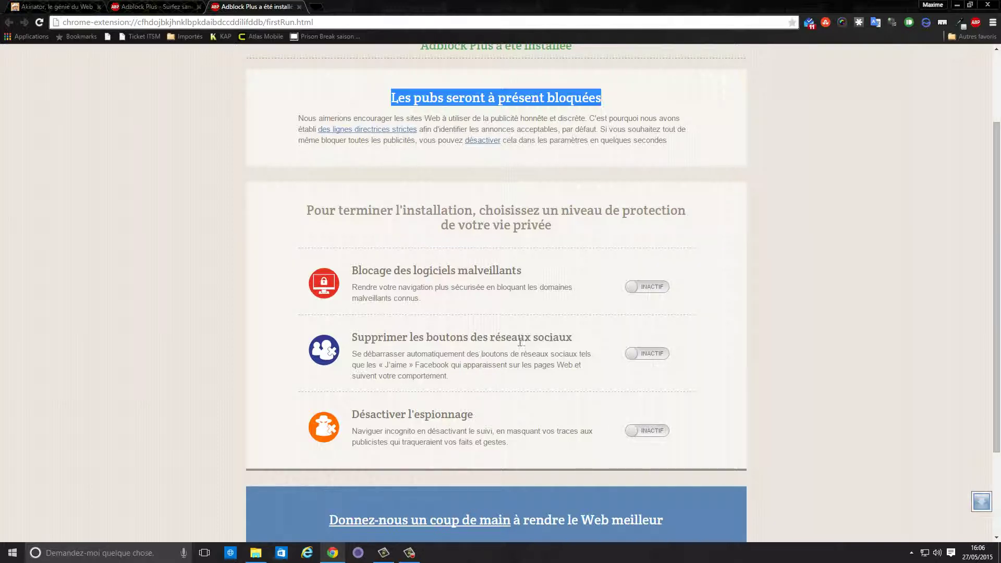
scroll(542, 332, "up", 2)
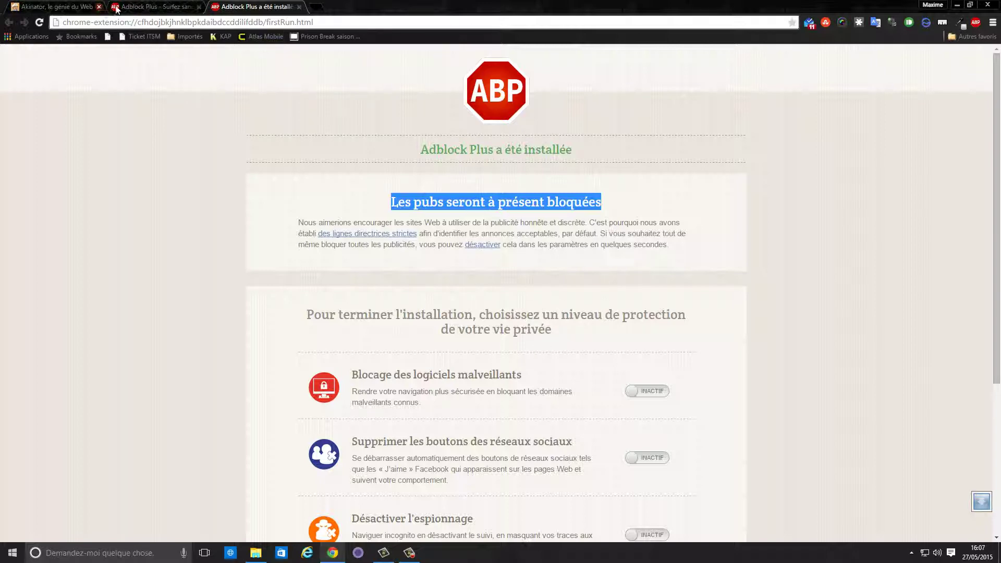
Close the Chrome window and quit its process still running in the background.
left_click(988, 5)
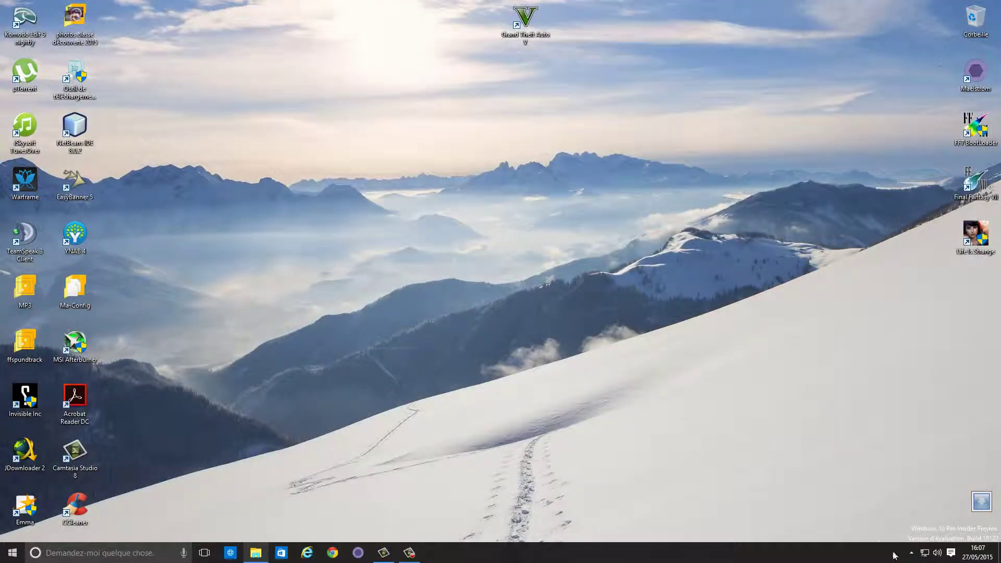
left_click(912, 553)
right_click(944, 510)
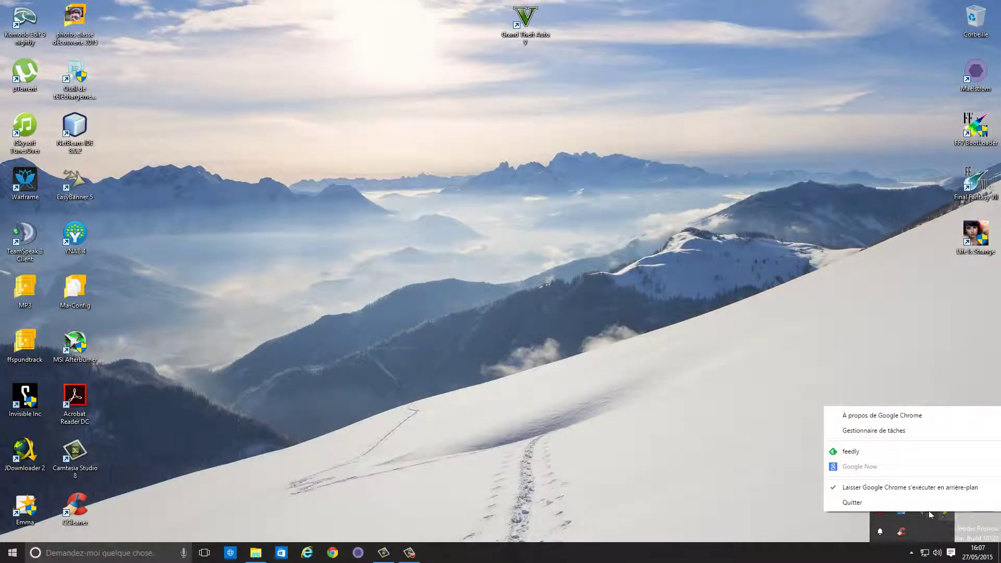
left_click(849, 501)
Relaunch Chrome and set it as the default browser.
left_click(332, 553)
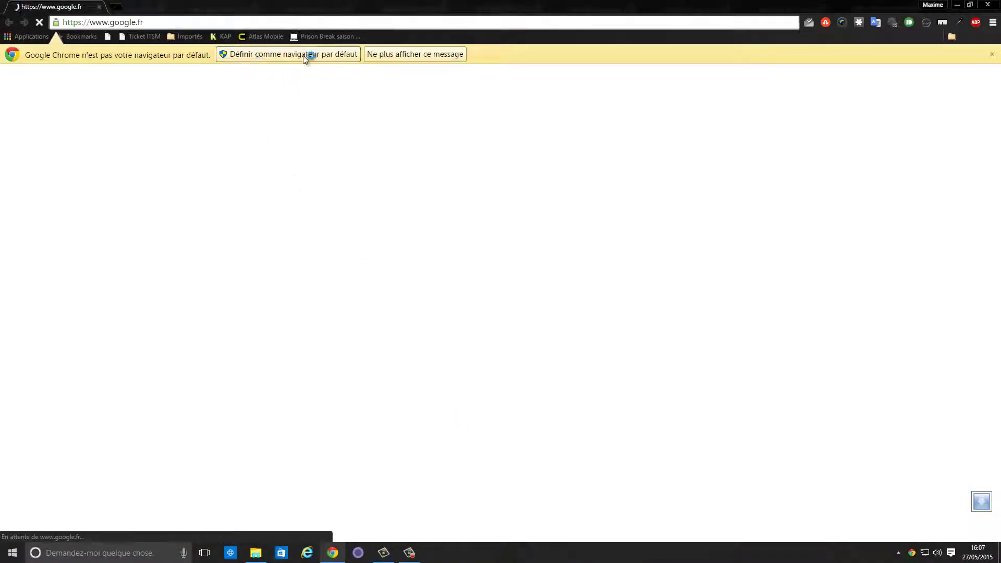
left_click(306, 58)
left_click(642, 288)
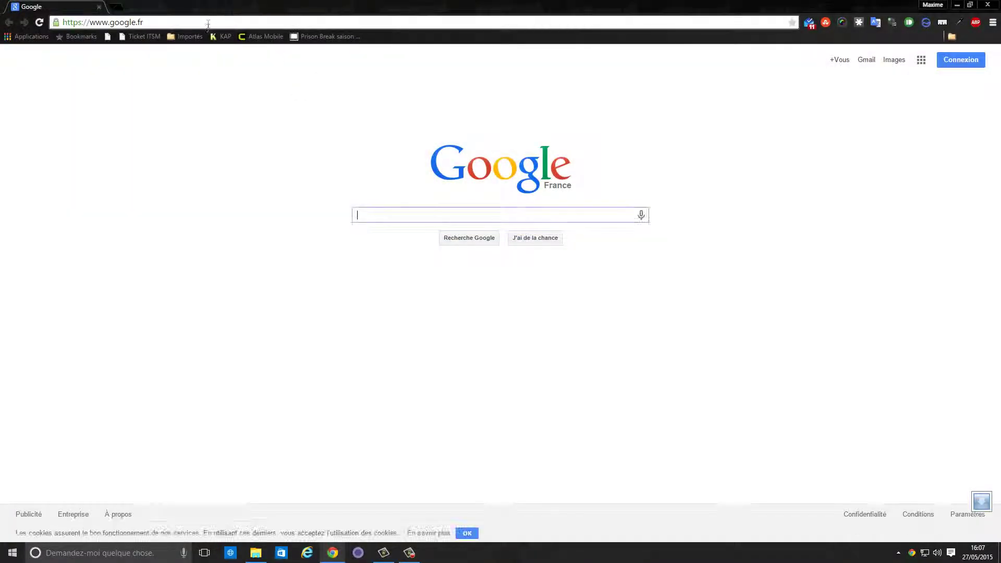
Search for "akinator" again and open the "Akinator, le génie du Web" result.
left_click(209, 22)
type("akinator")
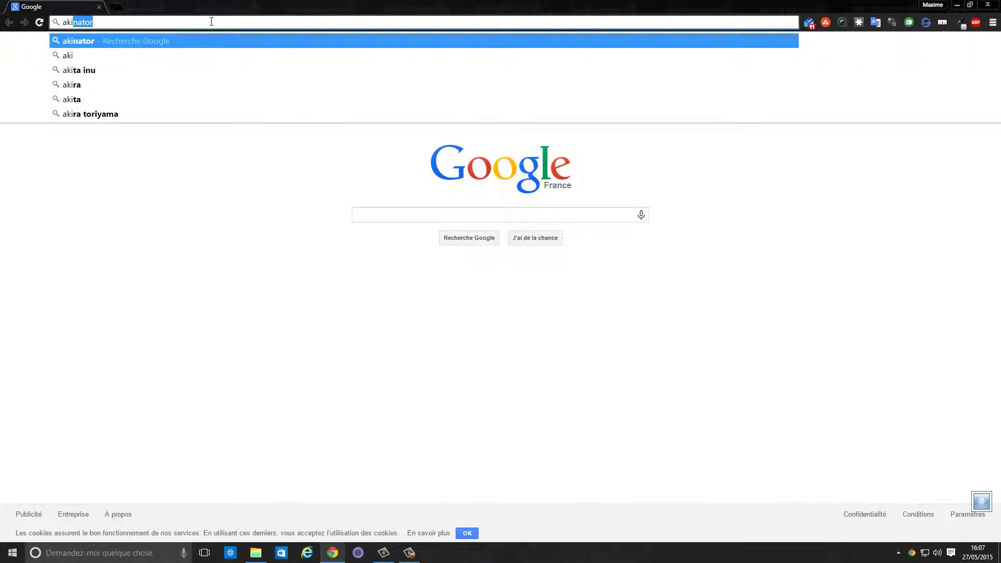
key("Return")
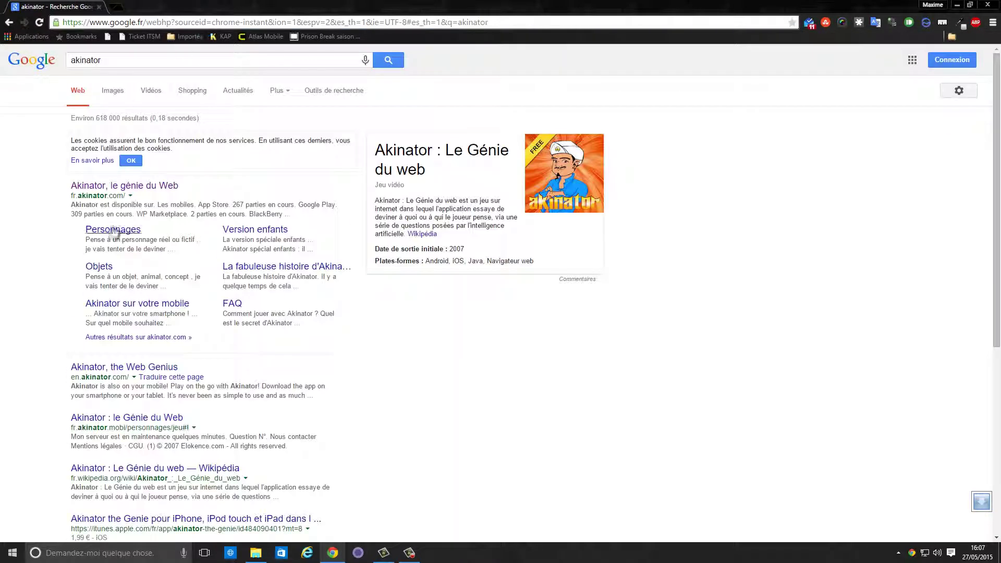
left_click(125, 187)
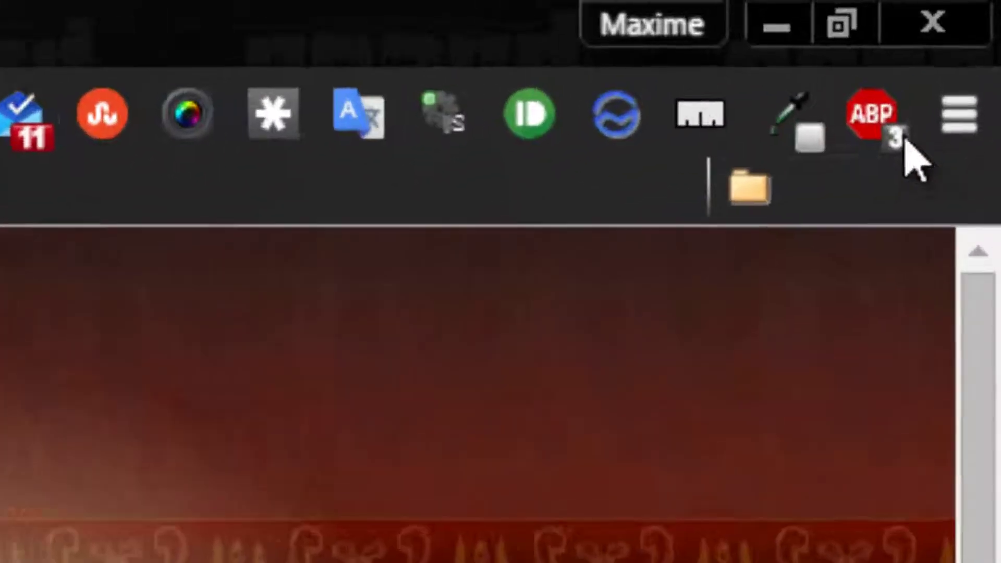
Examine the Adblock Plus options for this site, collapsing and re-expanding the blocked ads statistics.
left_click(895, 145)
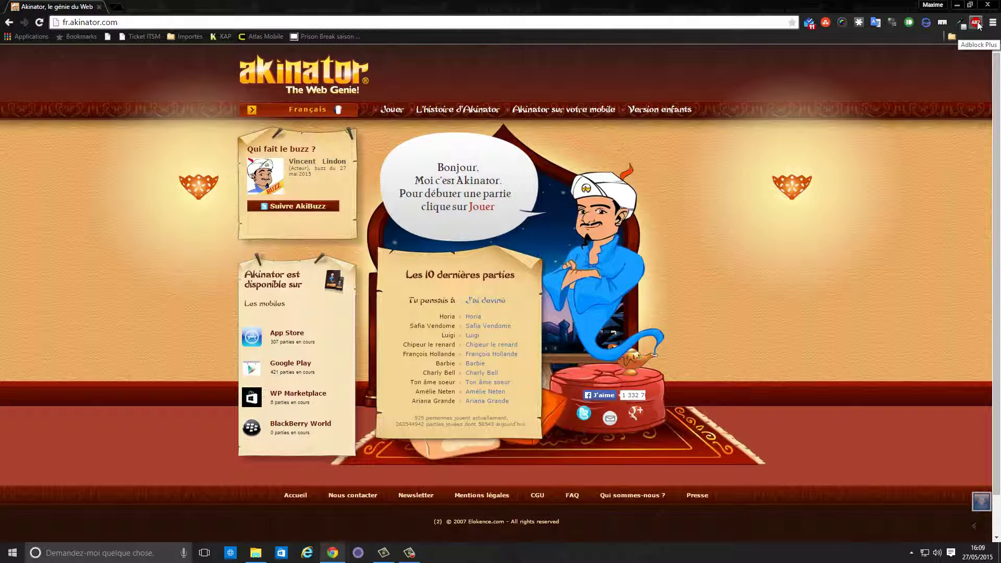
left_click(977, 24)
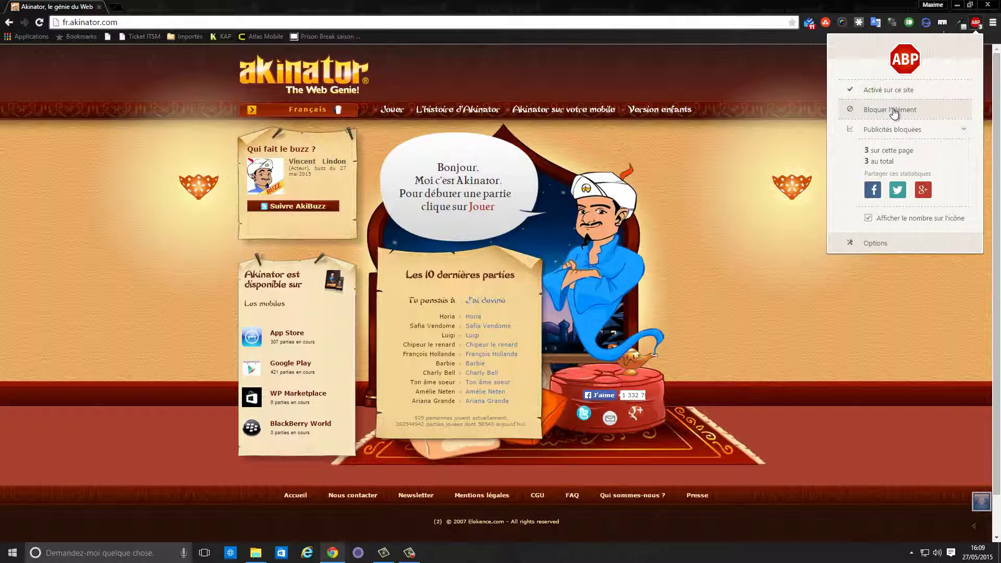
left_click(962, 133)
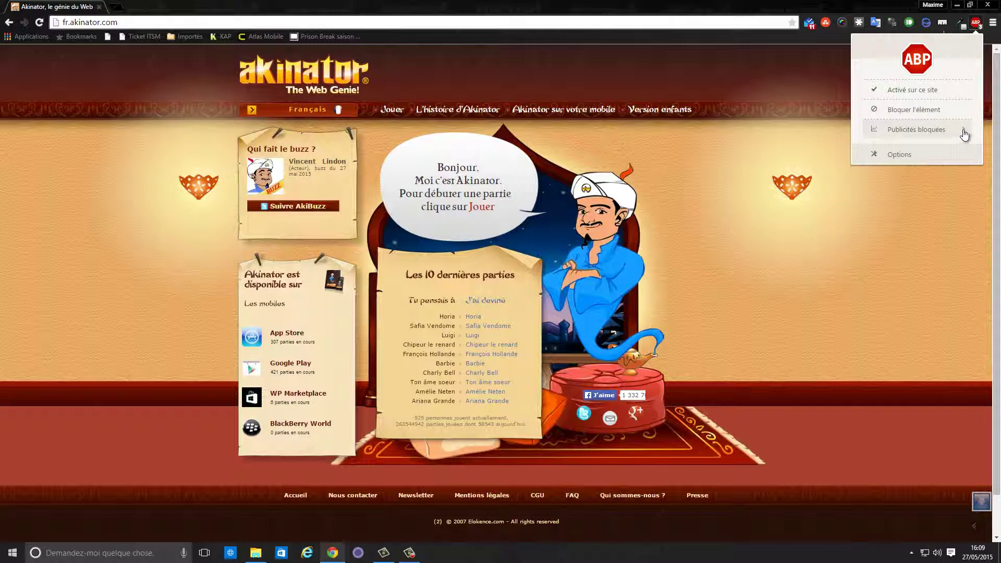
left_click(963, 132)
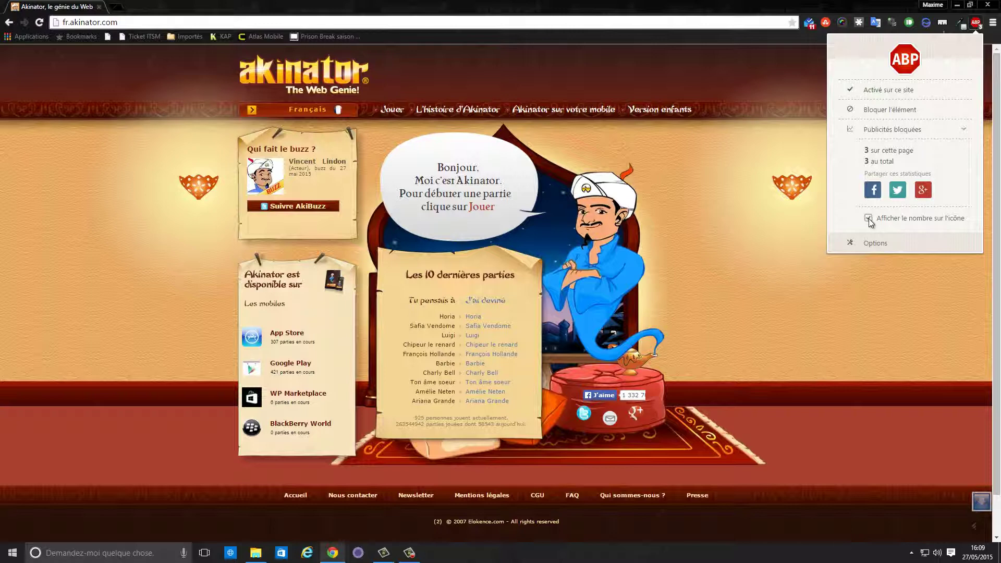
Disable Adblock Plus on fr.akinator.com and reload the page.
left_click(887, 92)
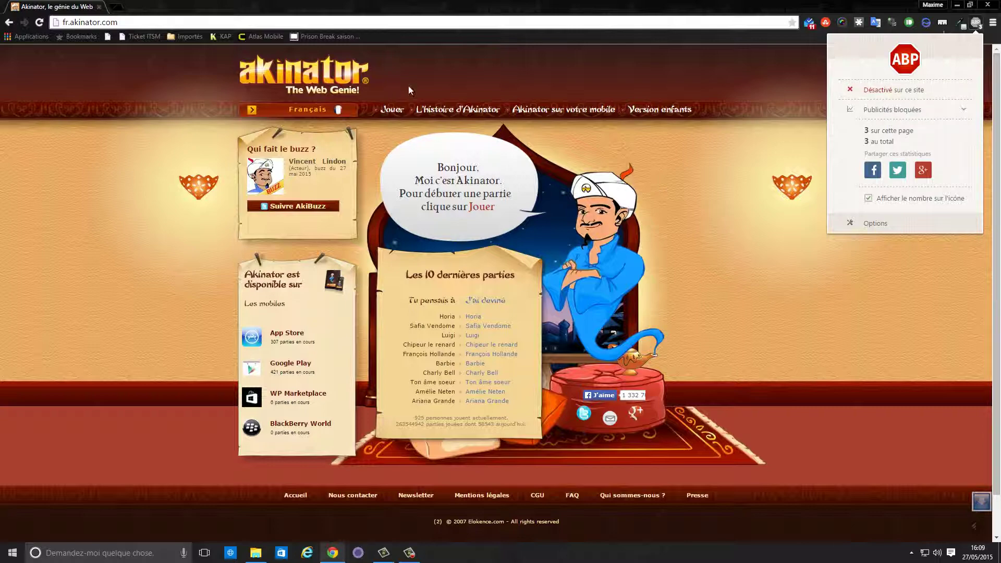
left_click(39, 22)
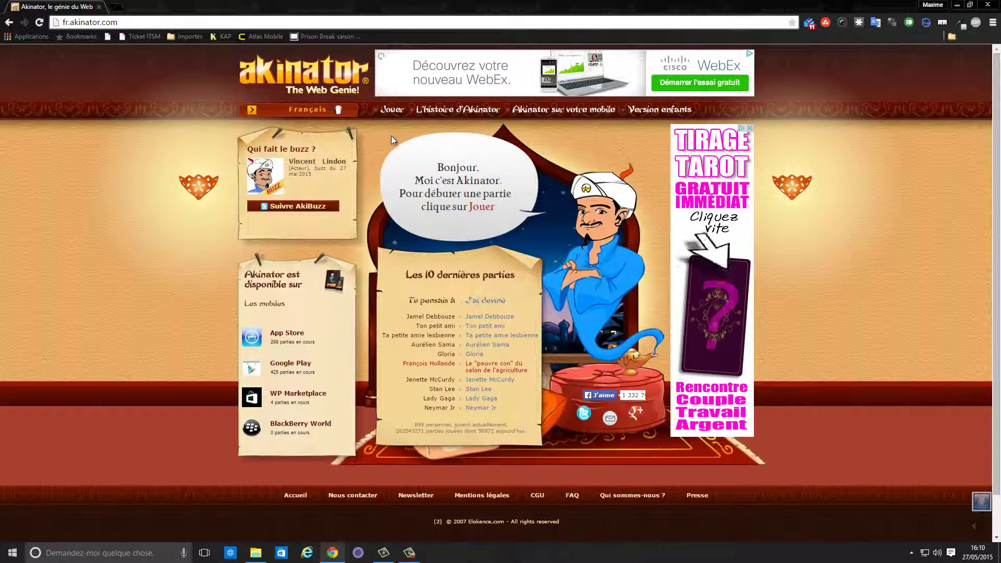
Re-enable Adblock Plus on fr.akinator.com, reload the page and check it for ads.
left_click(975, 23)
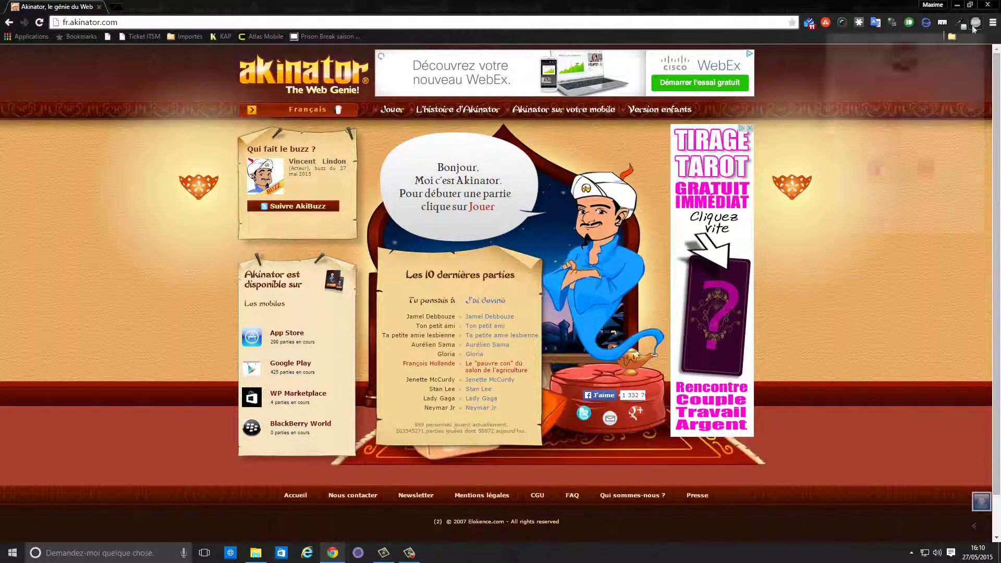
left_click(886, 92)
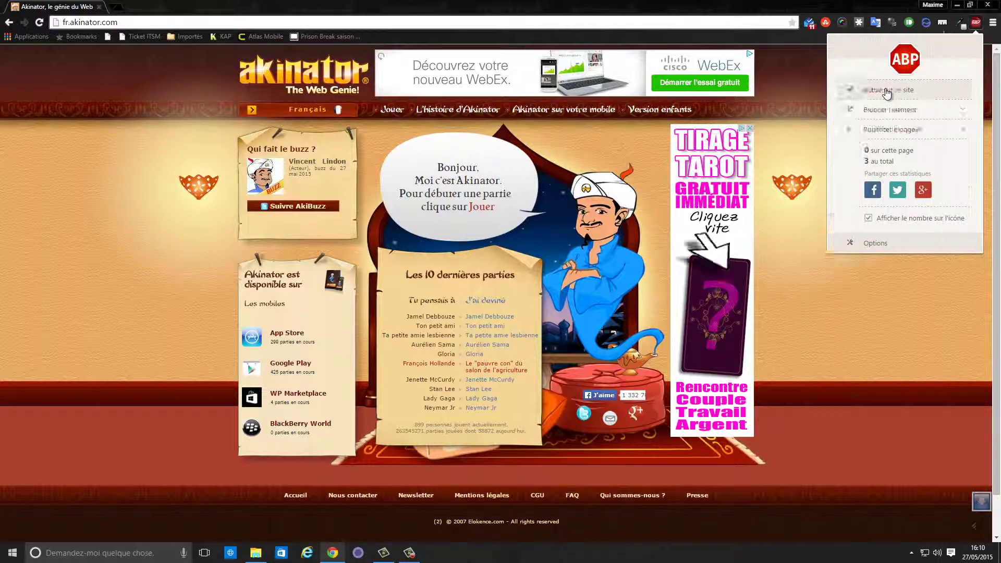
left_click(90, 89)
key("F5")
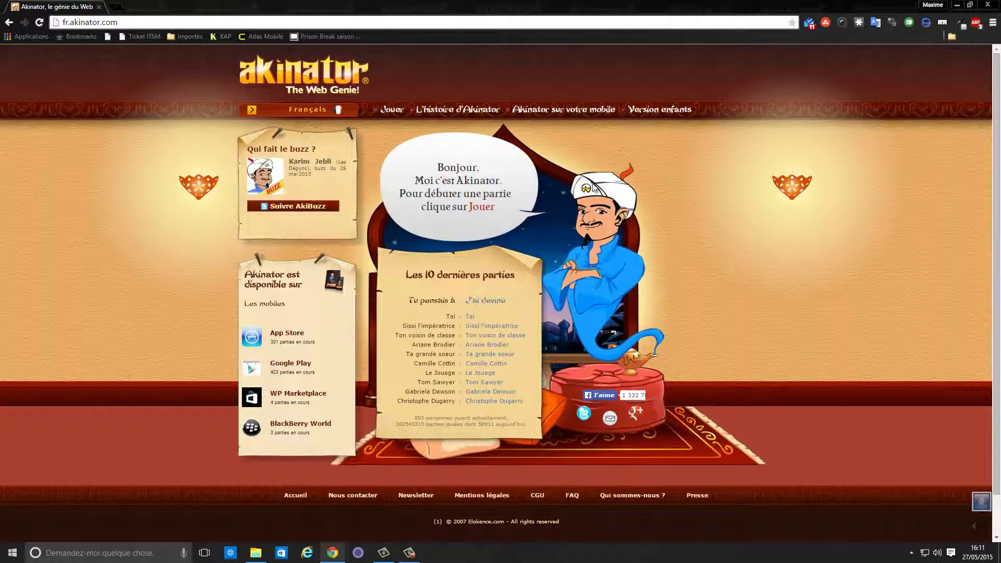
scroll(632, 189, "down", 1)
scroll(631, 190, "up", 1)
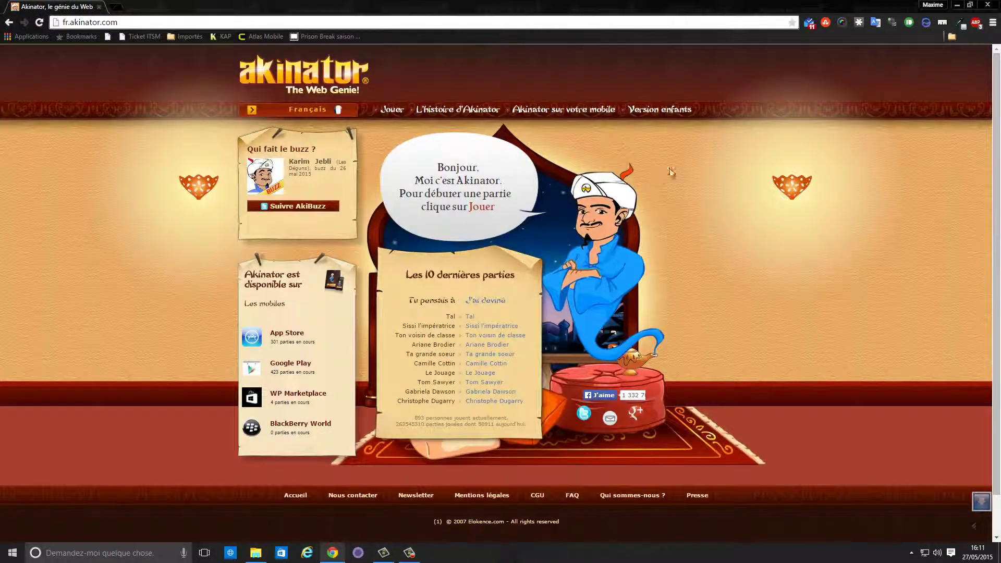